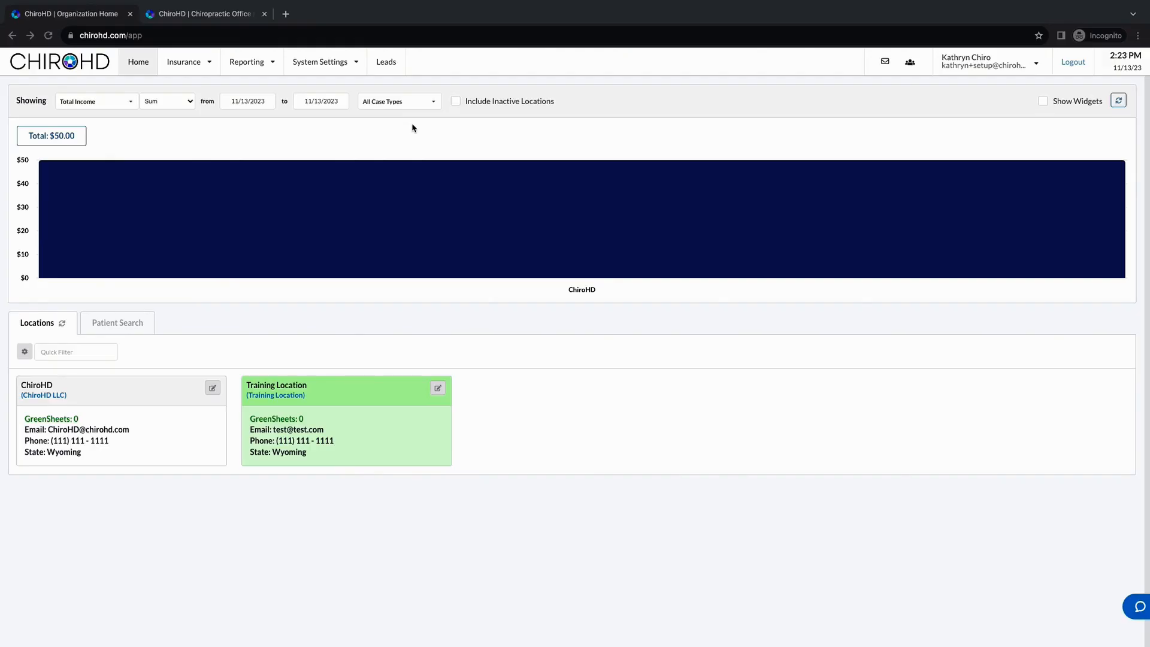
# - Open the Services list in the system settings and start creating a new service
pyautogui.click(345, 69)
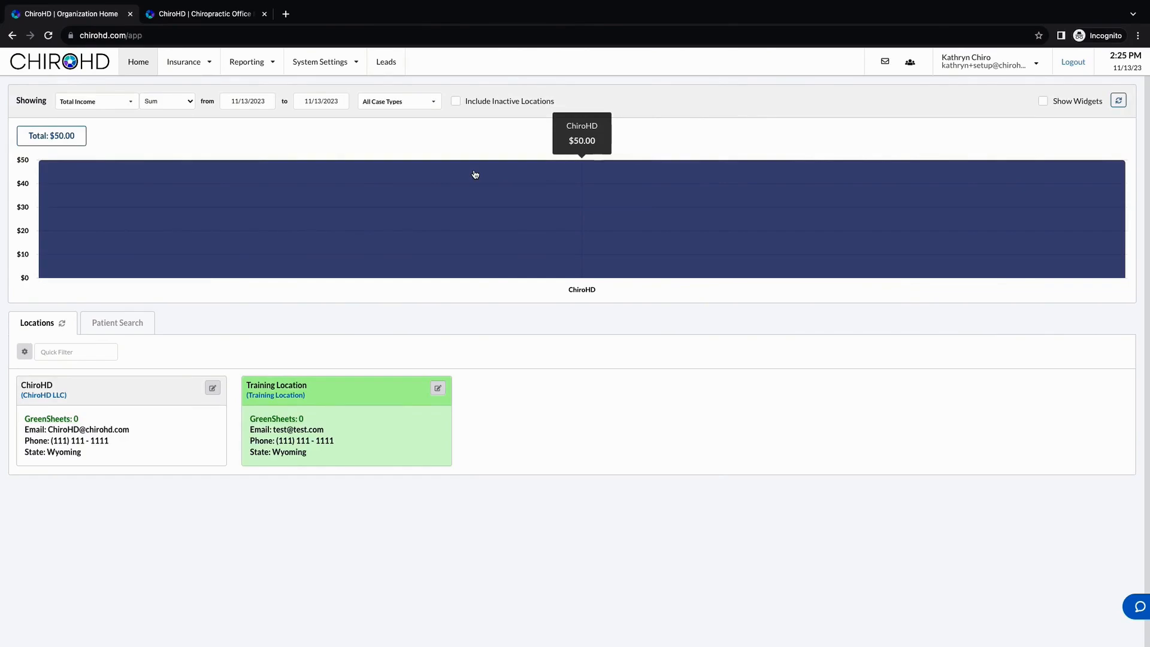
pyautogui.click(334, 65)
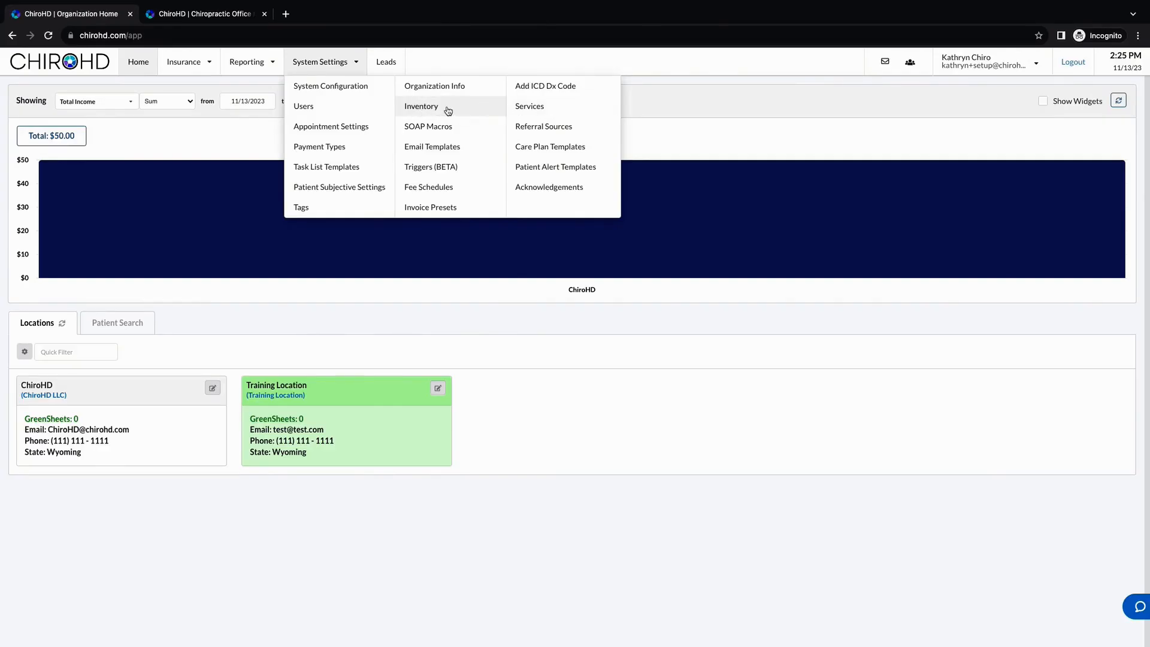
pyautogui.click(550, 111)
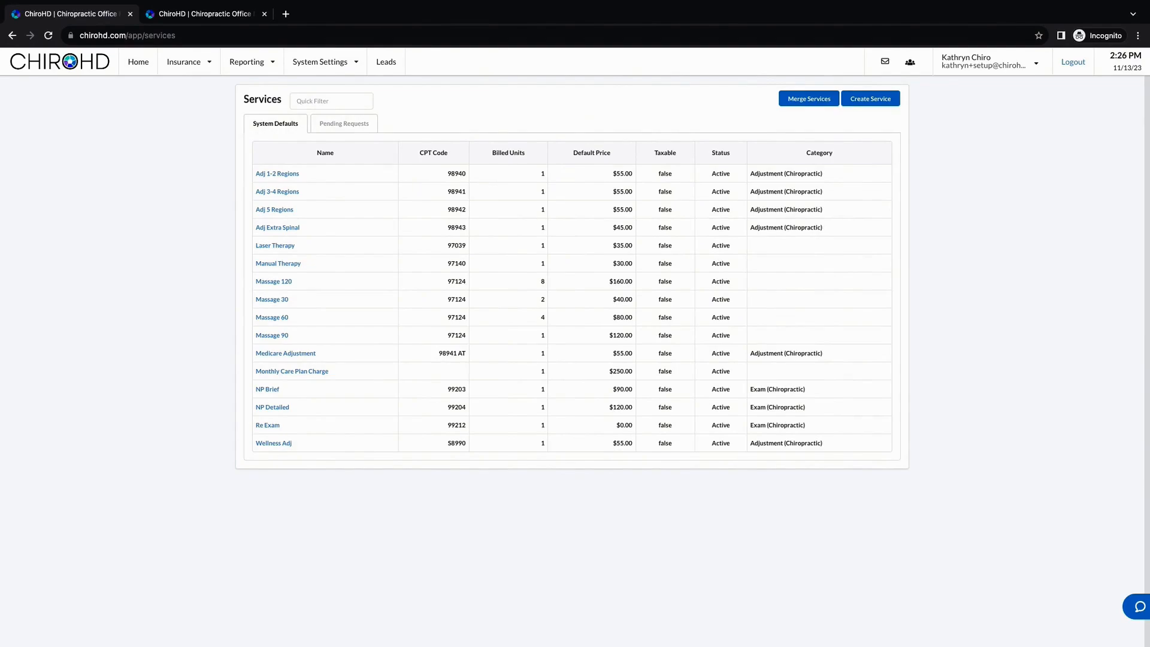
pyautogui.click(320, 62)
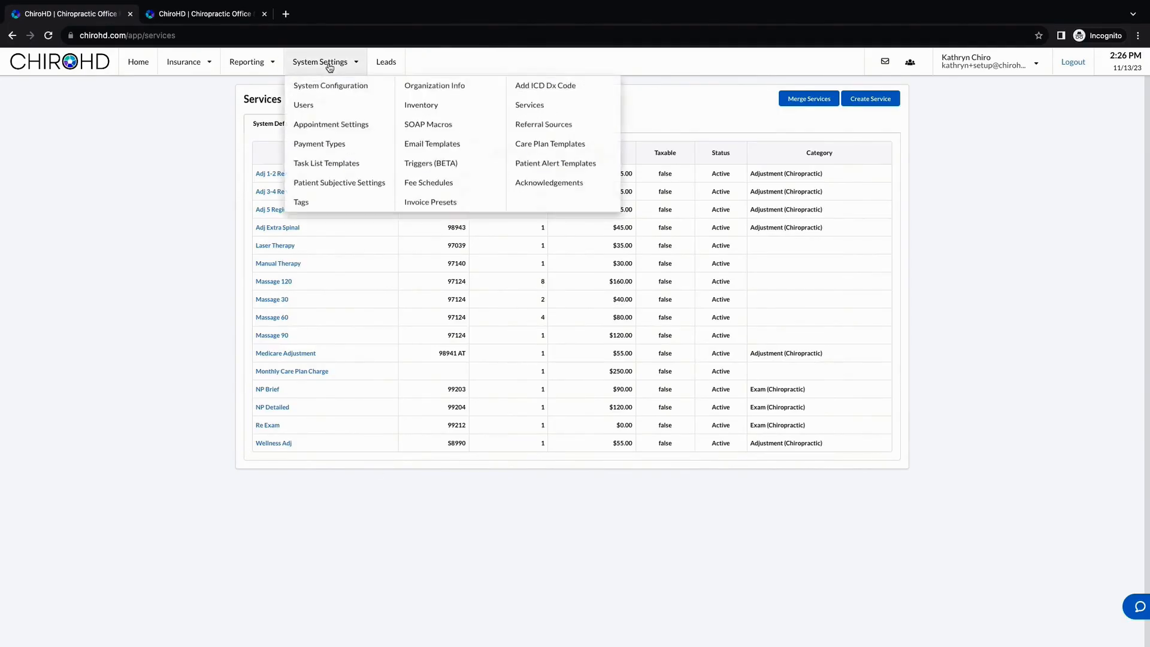
pyautogui.click(580, 108)
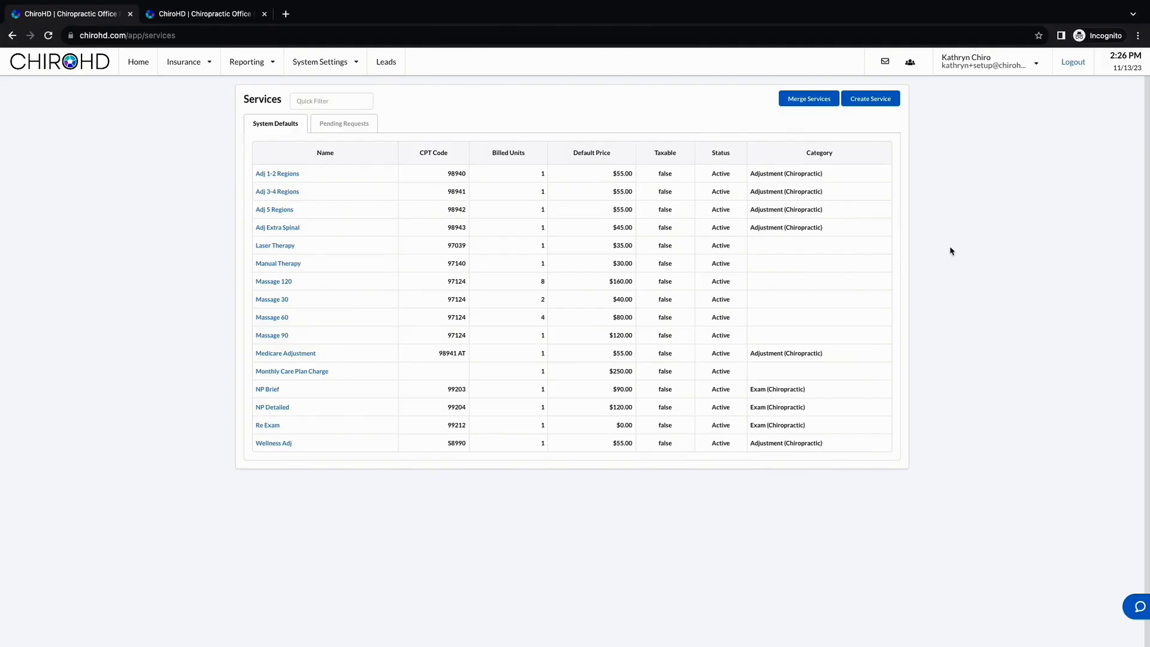
pyautogui.click(890, 104)
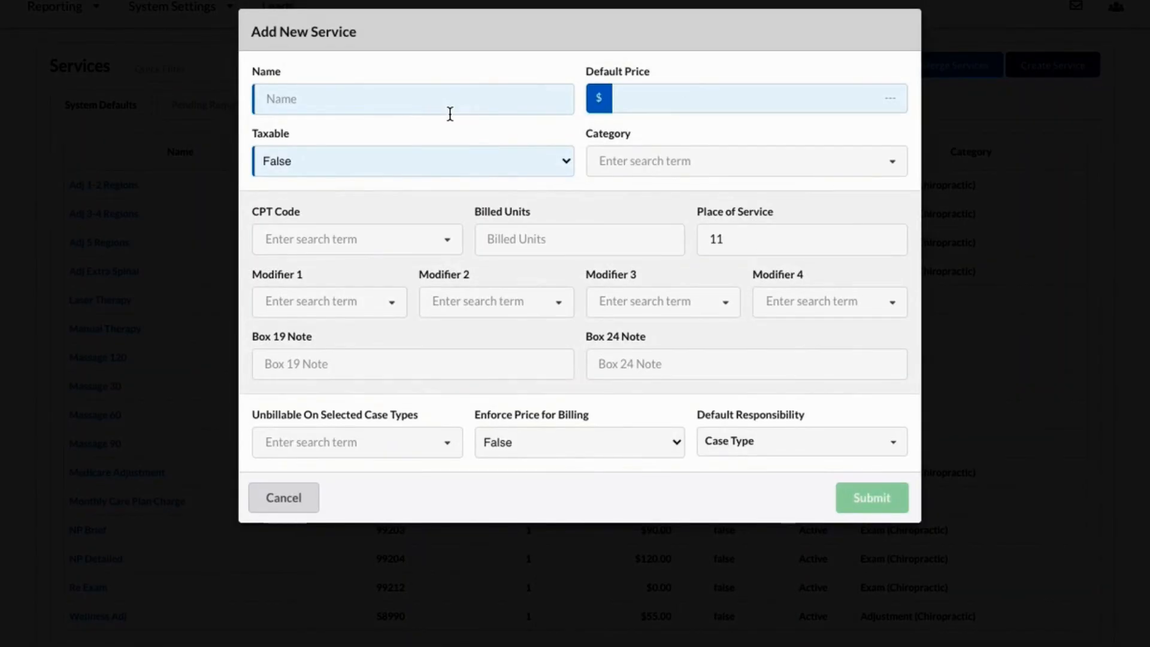
# - Name the new service Adj 1-2 and set its default price to $55.00
pyautogui.click(336, 107)
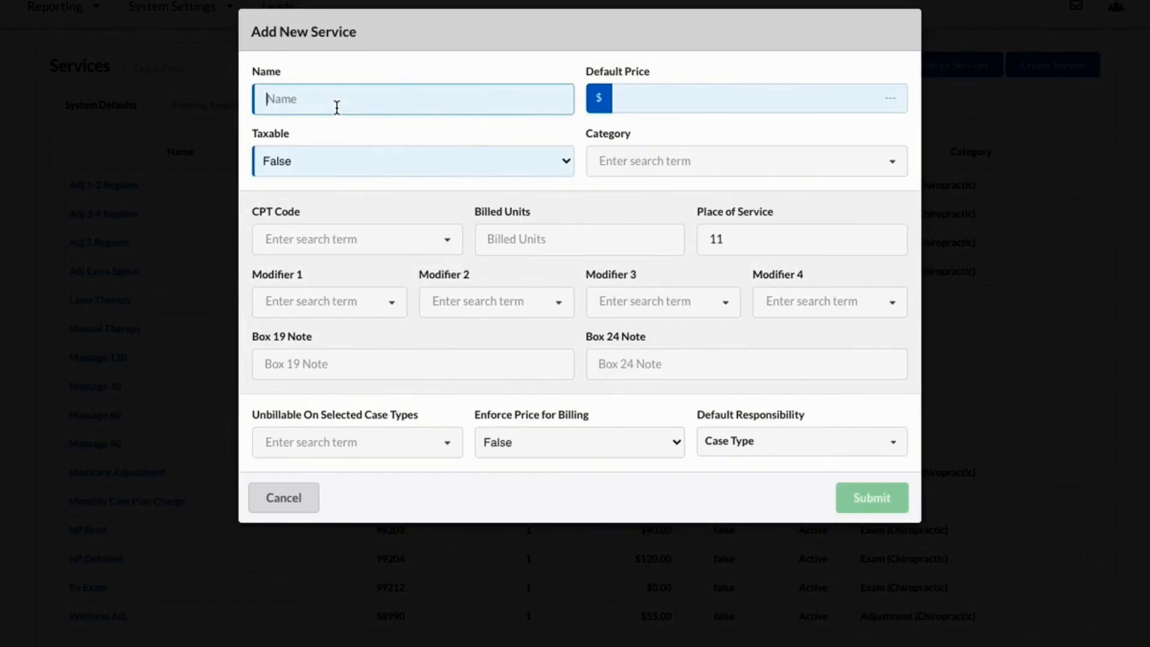
pyautogui.write('Adj 1-2')
pyautogui.click(762, 100)
pyautogui.write('55')
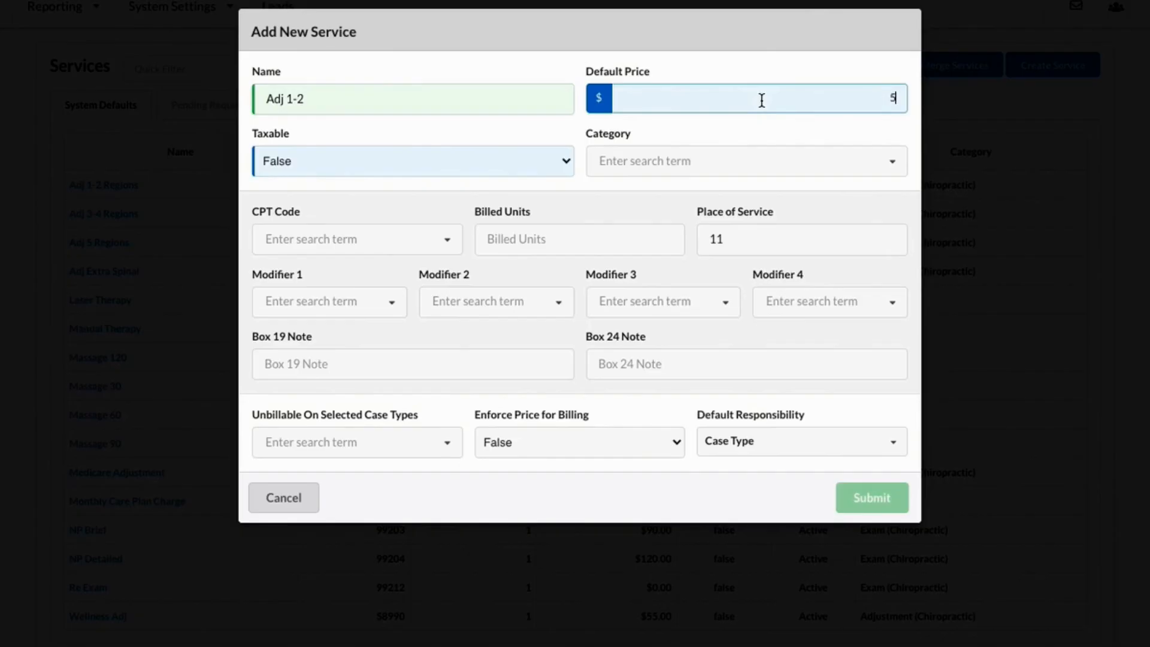
pyautogui.click(900, 78)
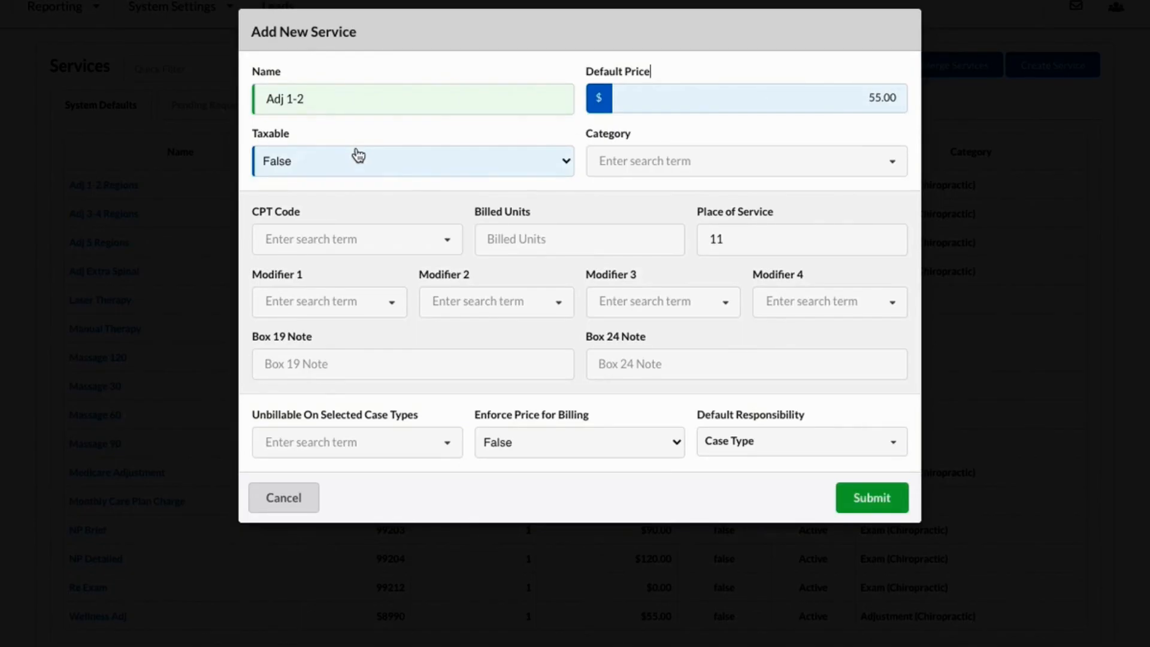
# - Keep the service's Taxable setting at False and assign the category Adjustment (Chiropractic)
pyautogui.click(358, 157)
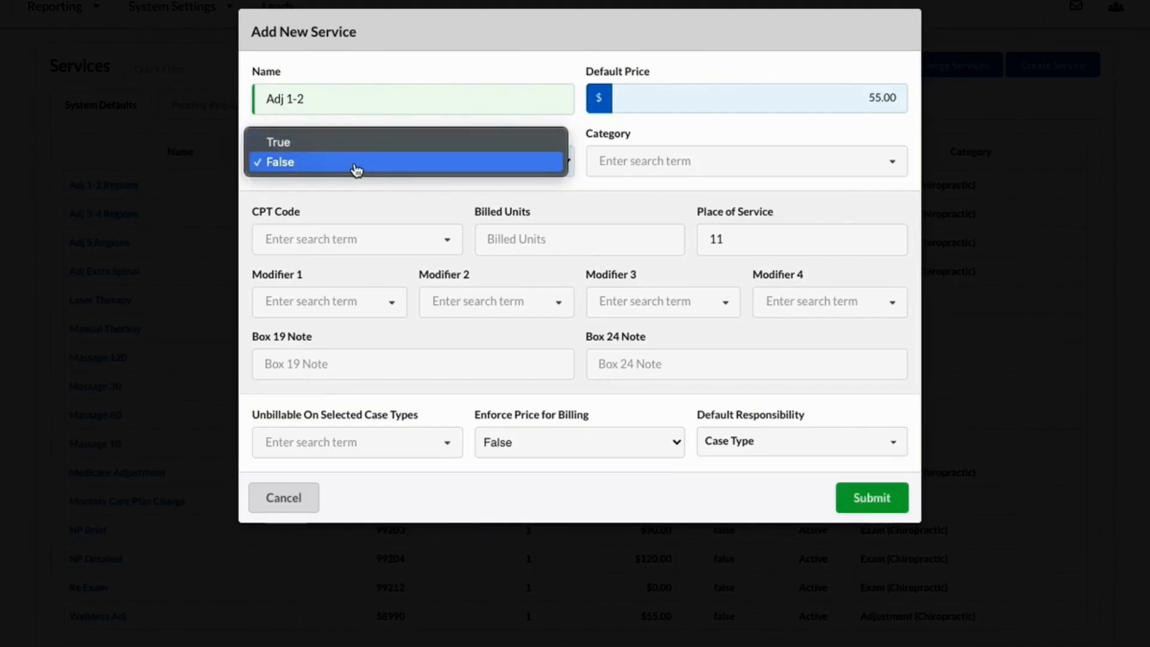
pyautogui.click(356, 171)
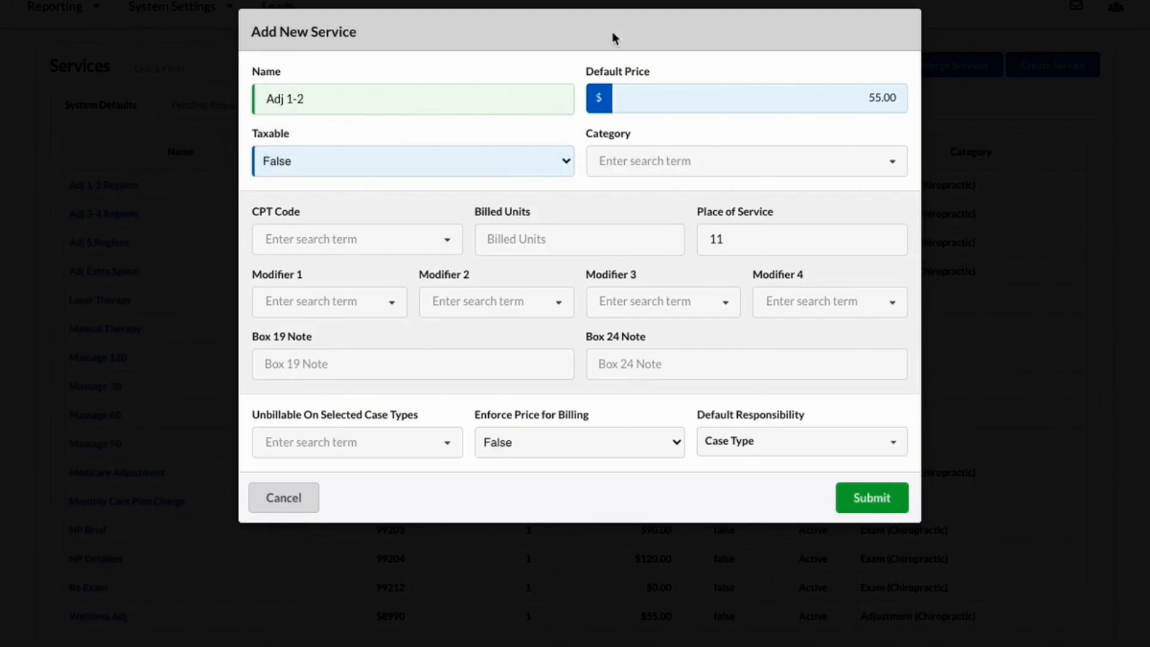
pyautogui.click(729, 159)
pyautogui.scroll(-6, 743, 284)
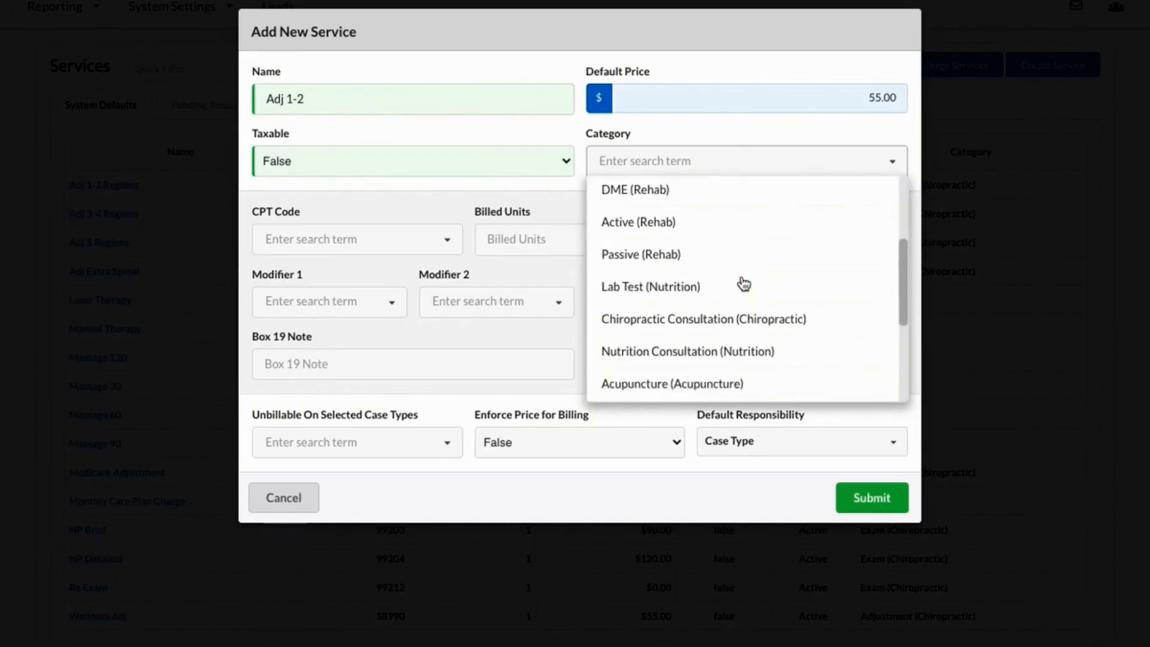
pyautogui.scroll(6, 744, 284)
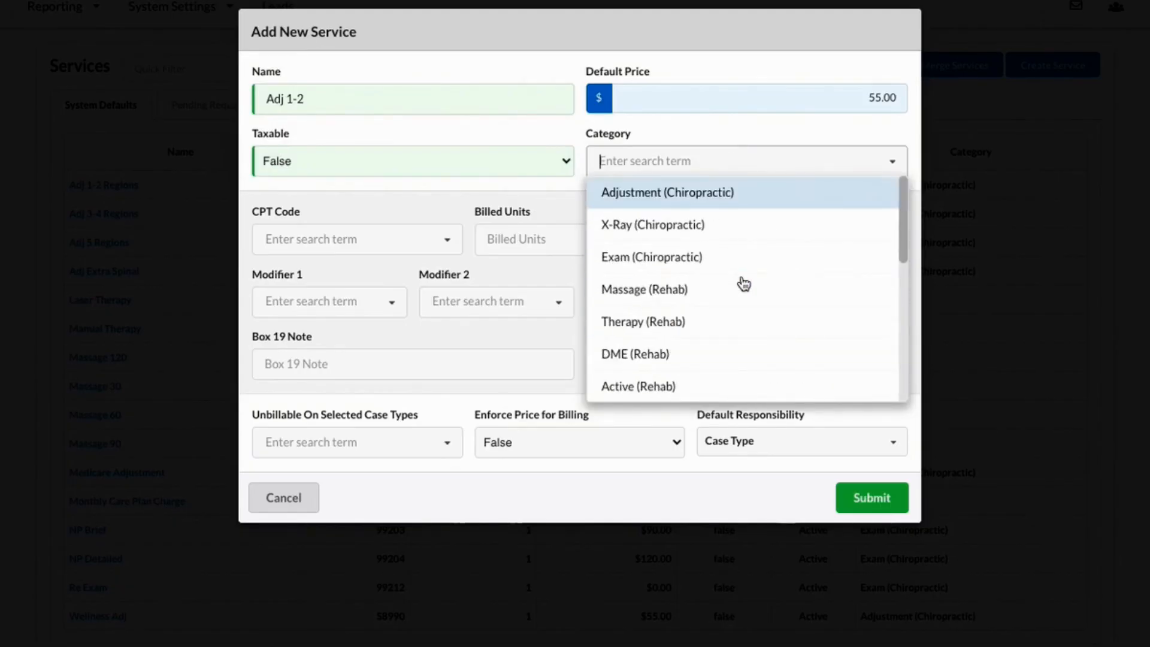
pyautogui.moveTo(584, 133); pyautogui.dragTo(664, 133)
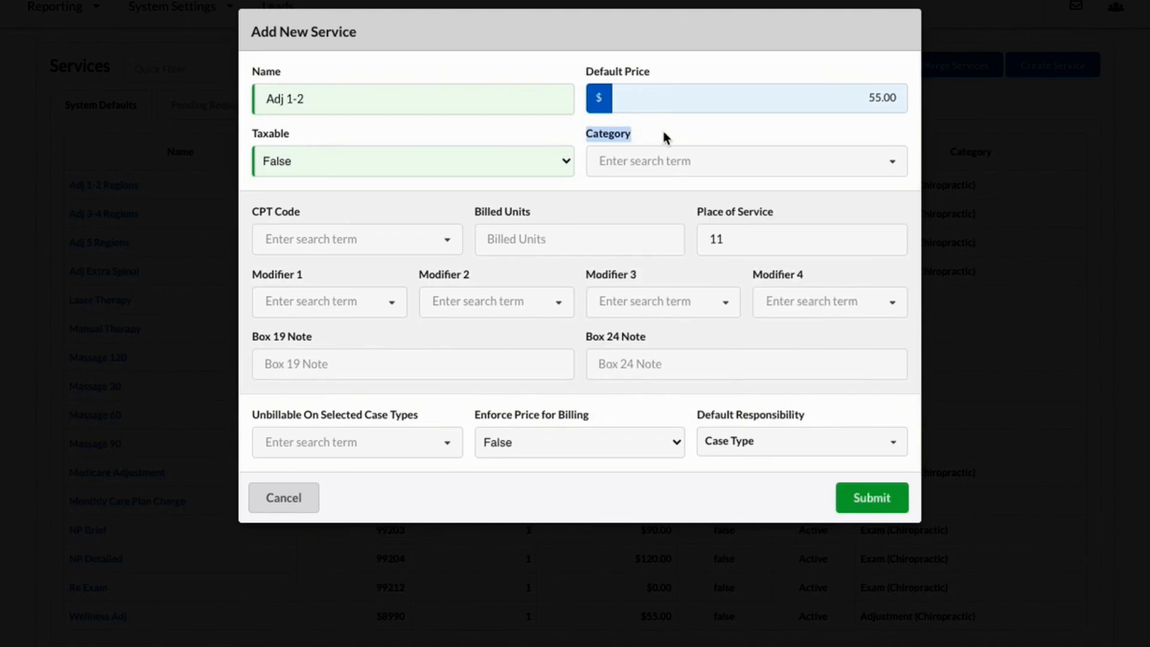
pyautogui.click(667, 157)
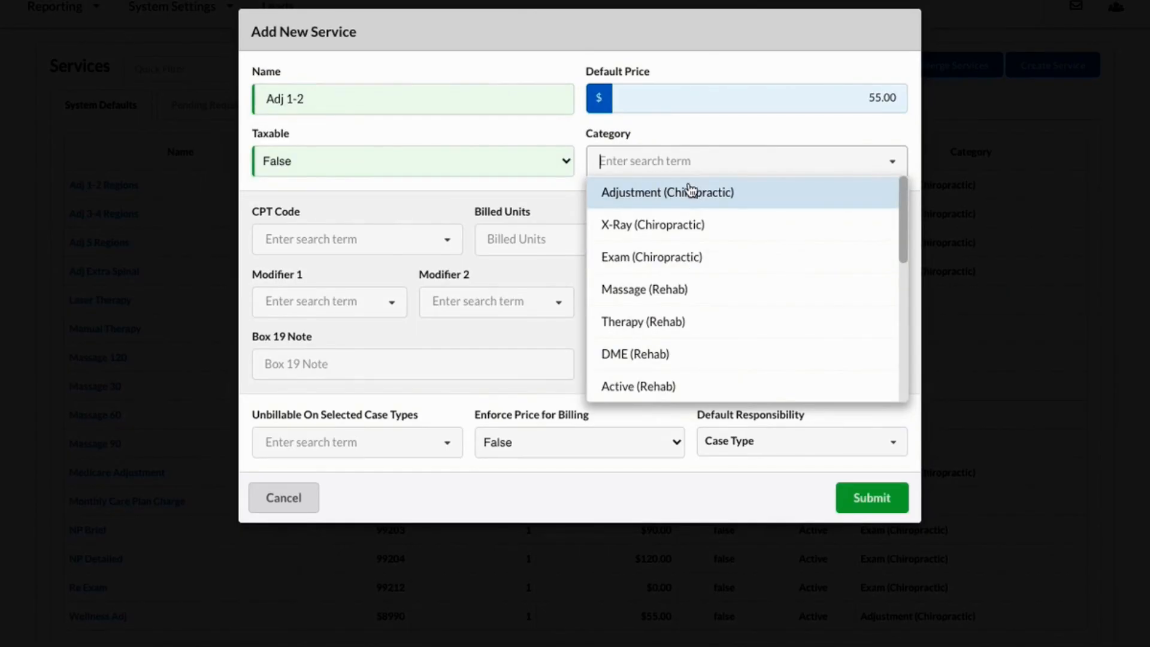
pyautogui.click(649, 194)
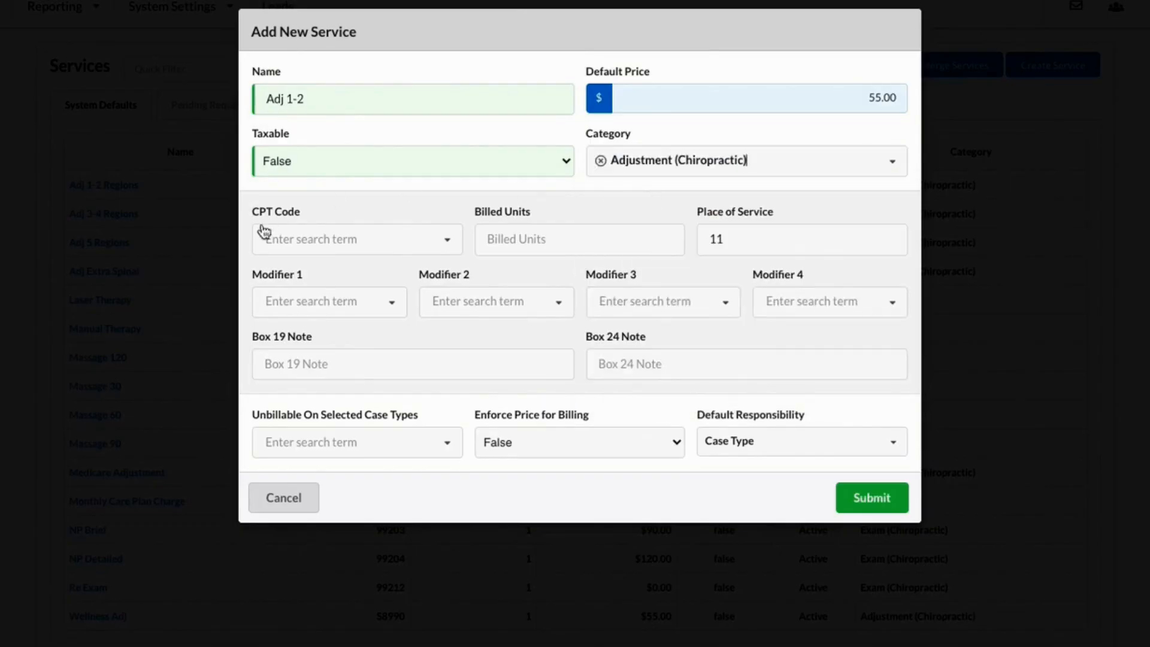
# - Search the CPT codes for 989 and assign code 98940 to the service
pyautogui.click(300, 246)
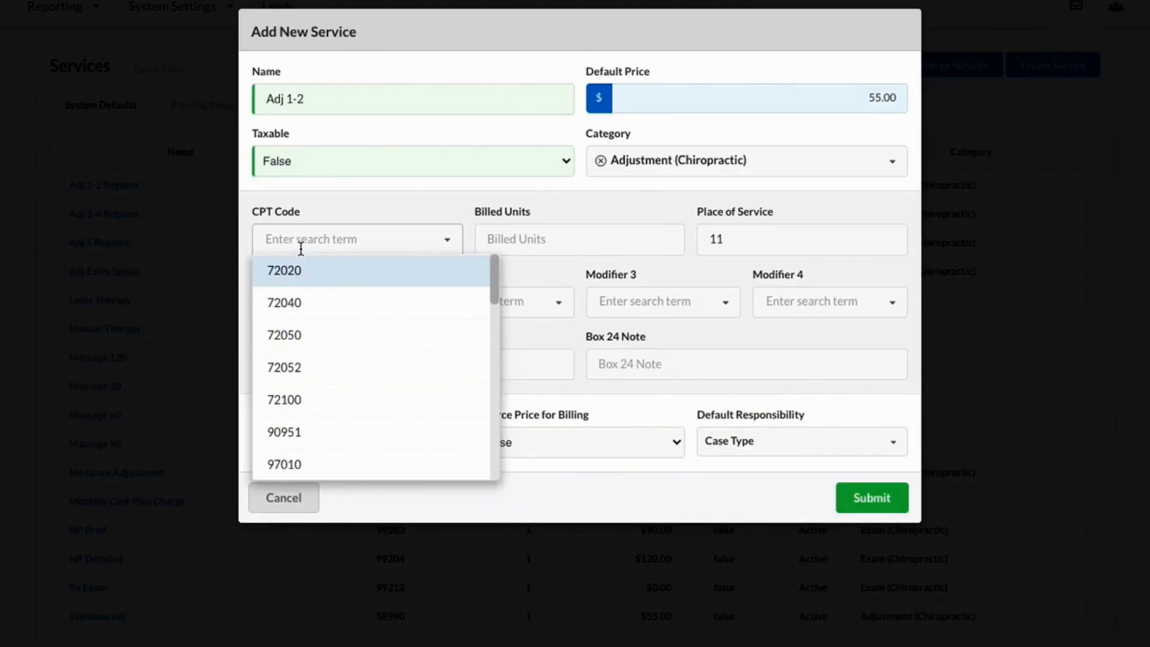
pyautogui.write('989')
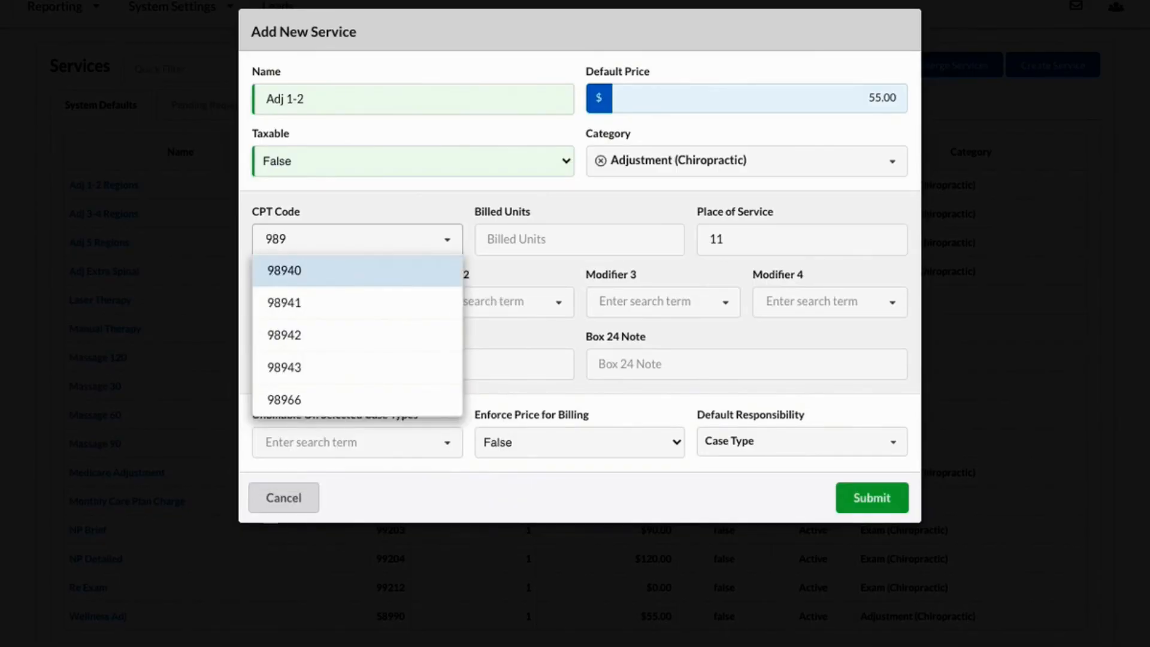
pyautogui.write('40')
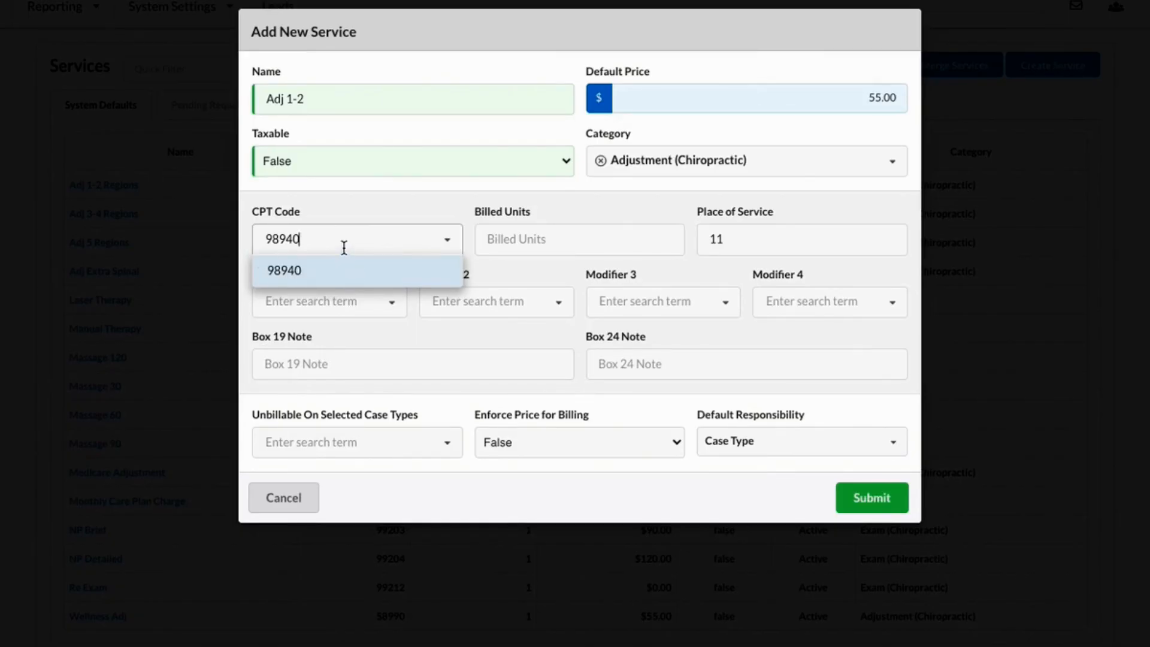
pyautogui.press('BackSpace')
pyautogui.press('BackSpace')
pyautogui.press('BackSpace')
pyautogui.write('9')
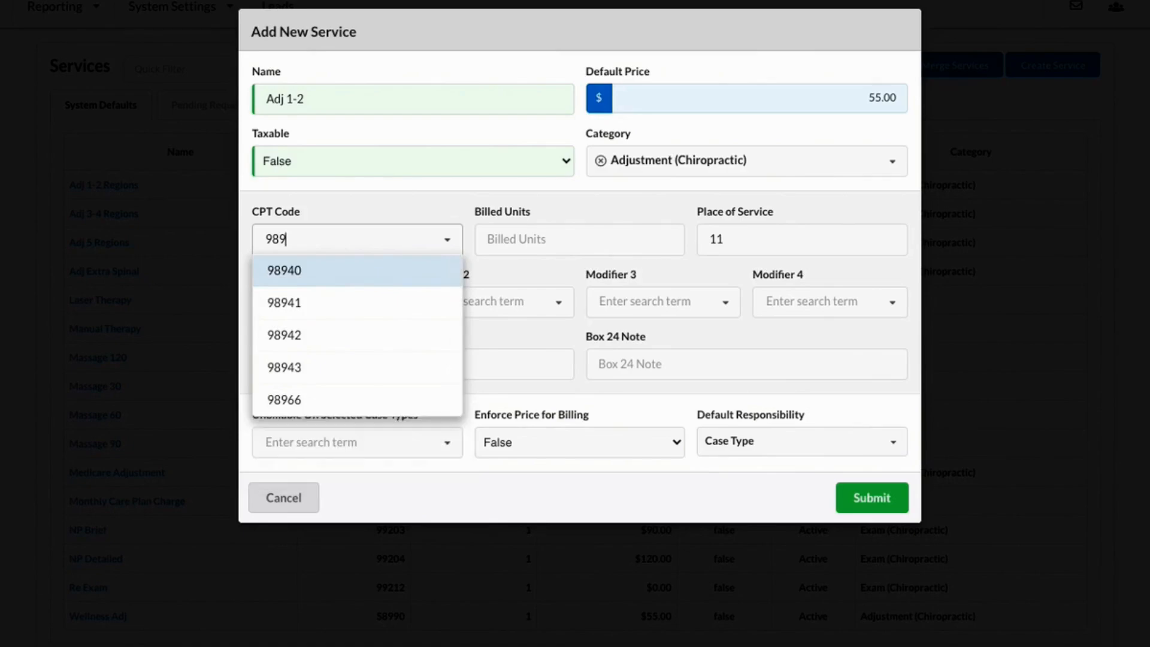
pyautogui.press('Down')
pyautogui.press('Down')
pyautogui.press('Down')
pyautogui.press('Down')
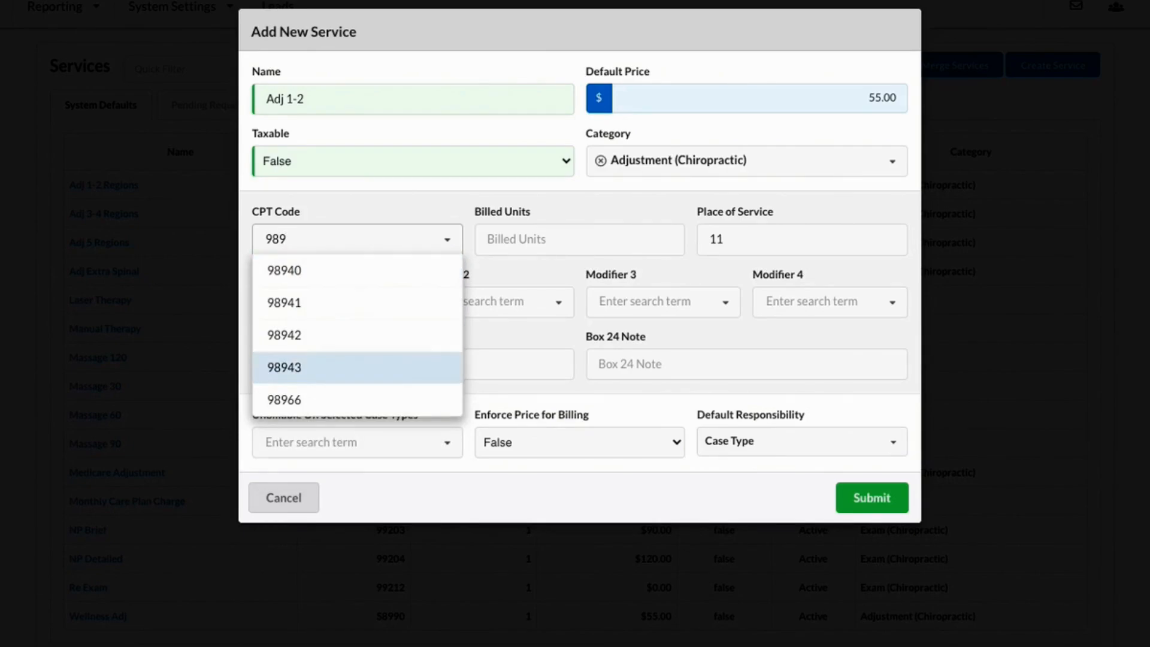
pyautogui.press('Up')
pyautogui.press('Up')
pyautogui.press('Up')
pyautogui.press('Up')
pyautogui.press('Return')
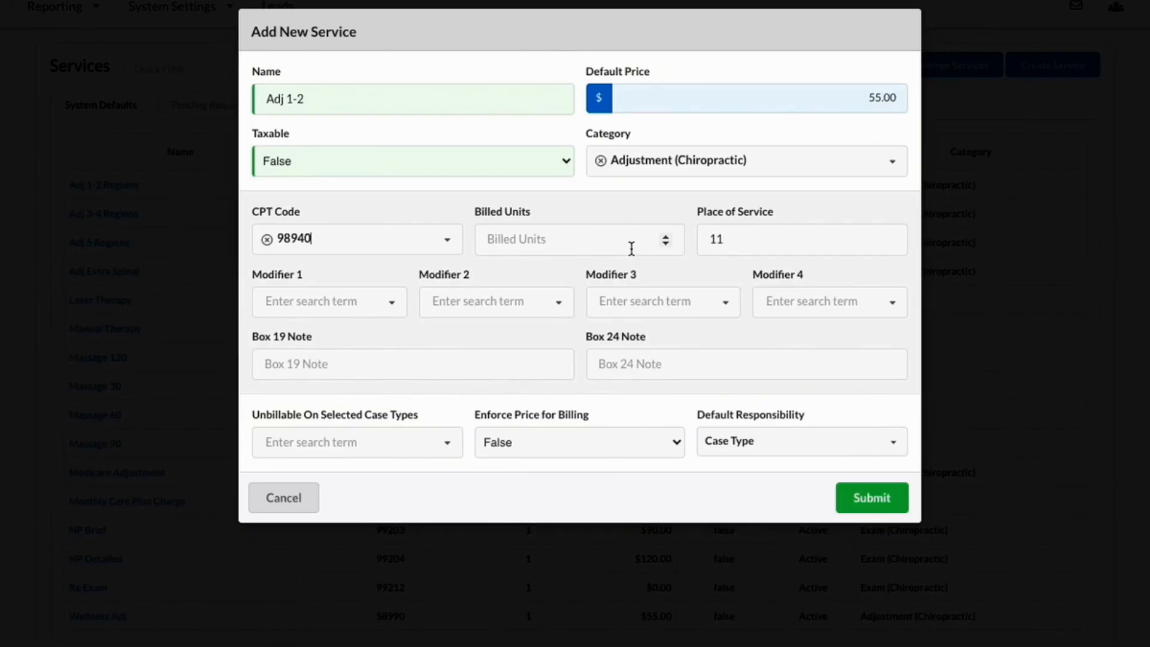
pyautogui.press('Tab')
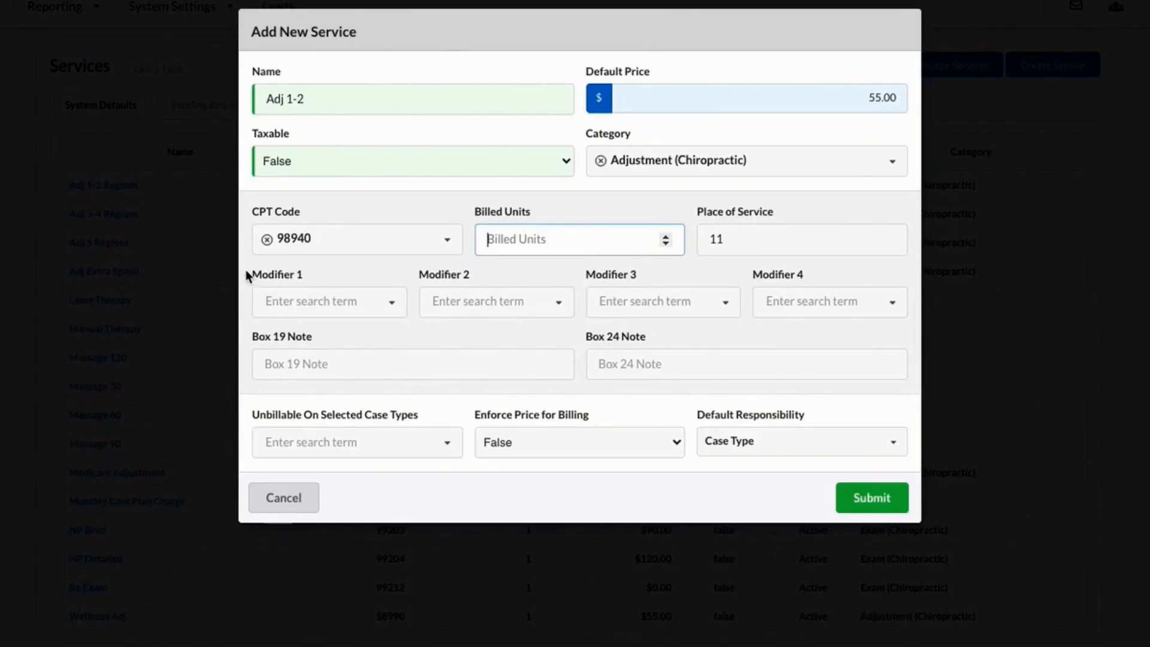
# - Browse the available Modifier 1 codes and search them for GA, leaving the modifier empty
pyautogui.click(350, 303)
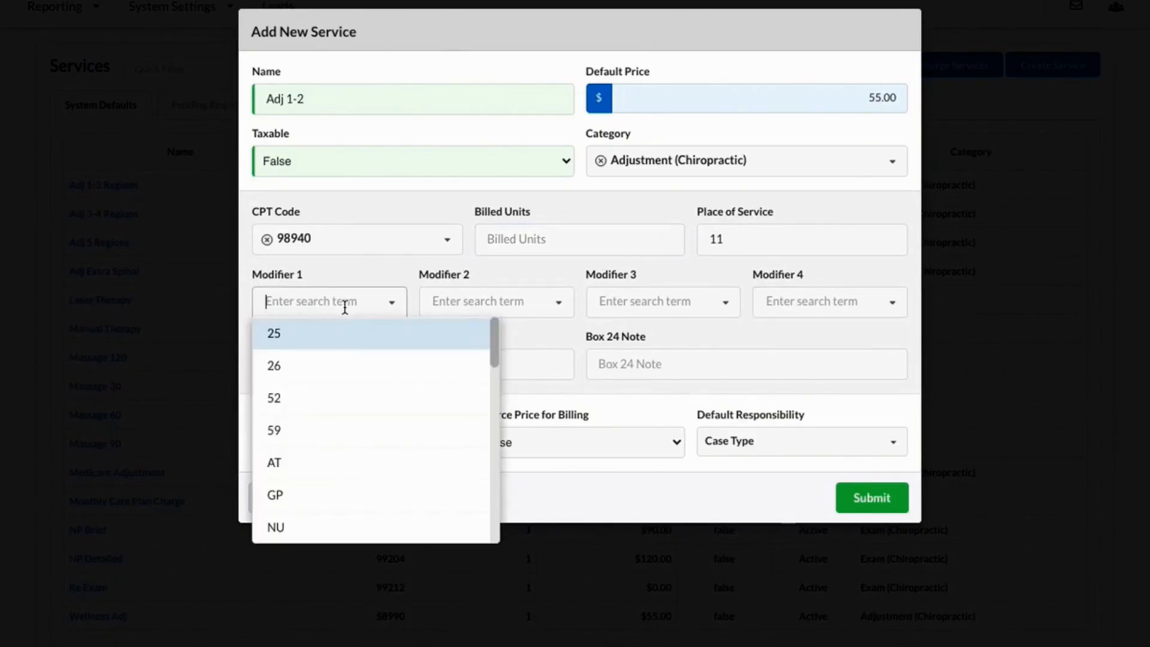
pyautogui.scroll(-3, 363, 390)
pyautogui.scroll(-5, 362, 390)
pyautogui.scroll(10, 361, 390)
pyautogui.scroll(-10, 364, 420)
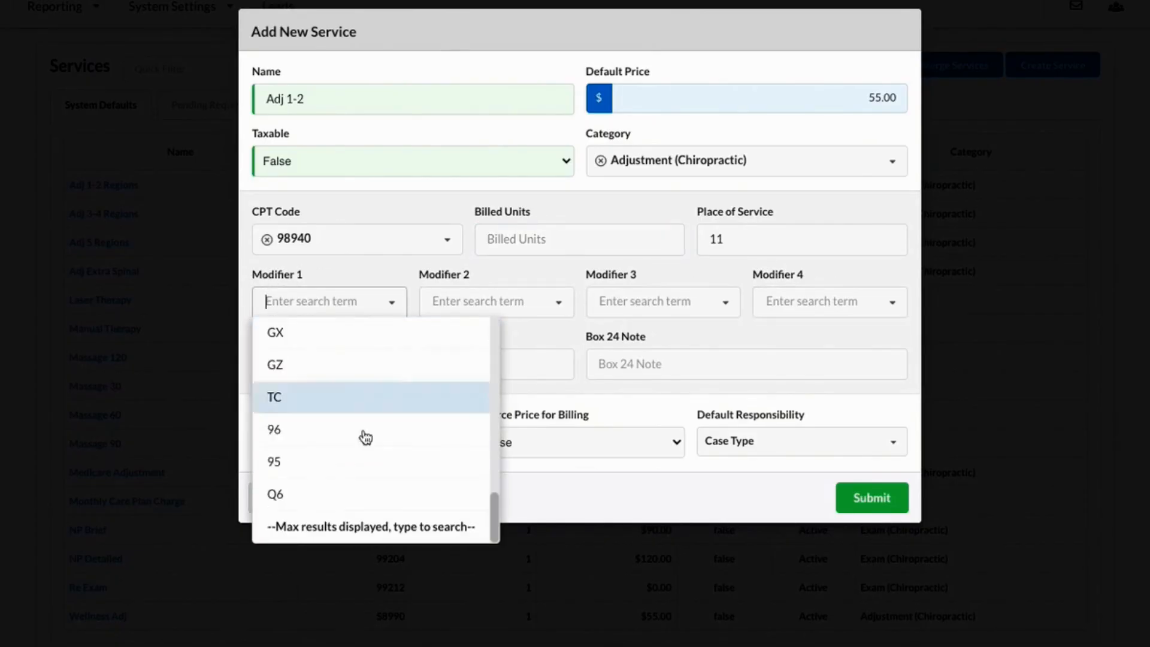
pyautogui.scroll(10, 353, 491)
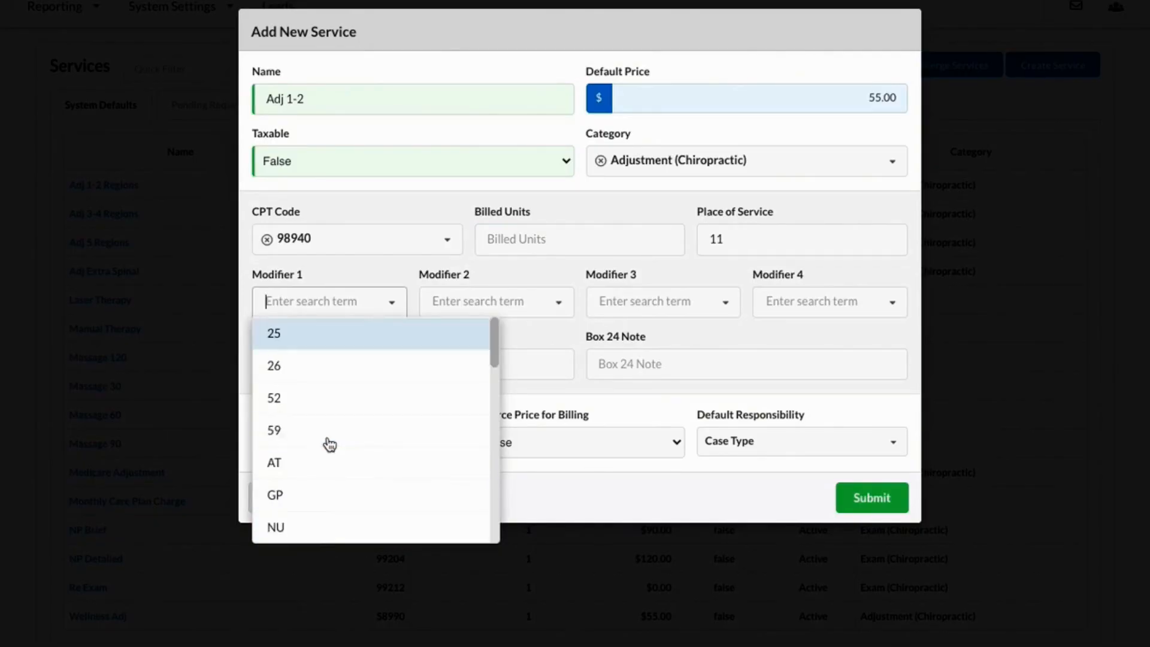
pyautogui.write('ga')
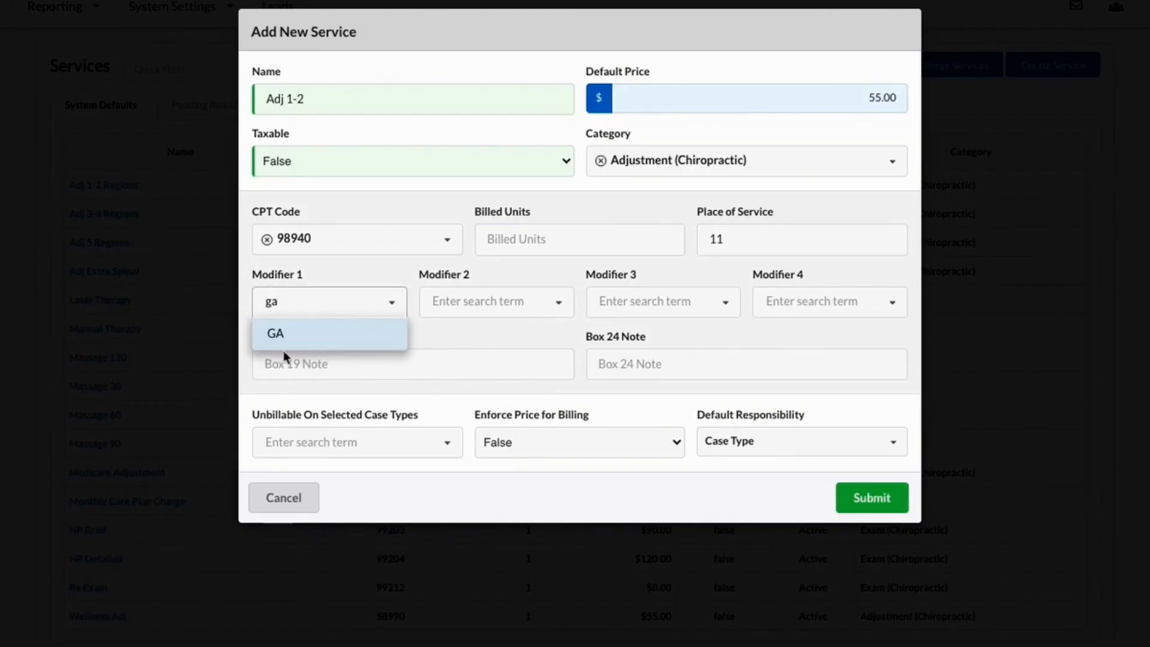
pyautogui.doubleClick(377, 298)
pyautogui.press('BackSpace')
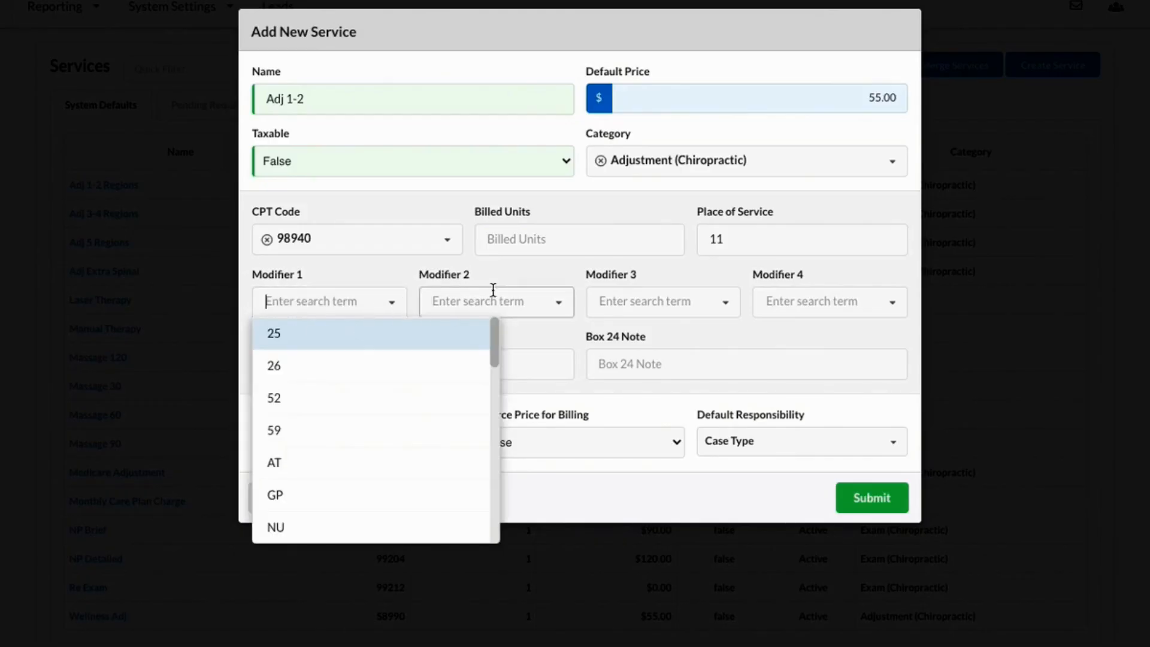
pyautogui.click(577, 331)
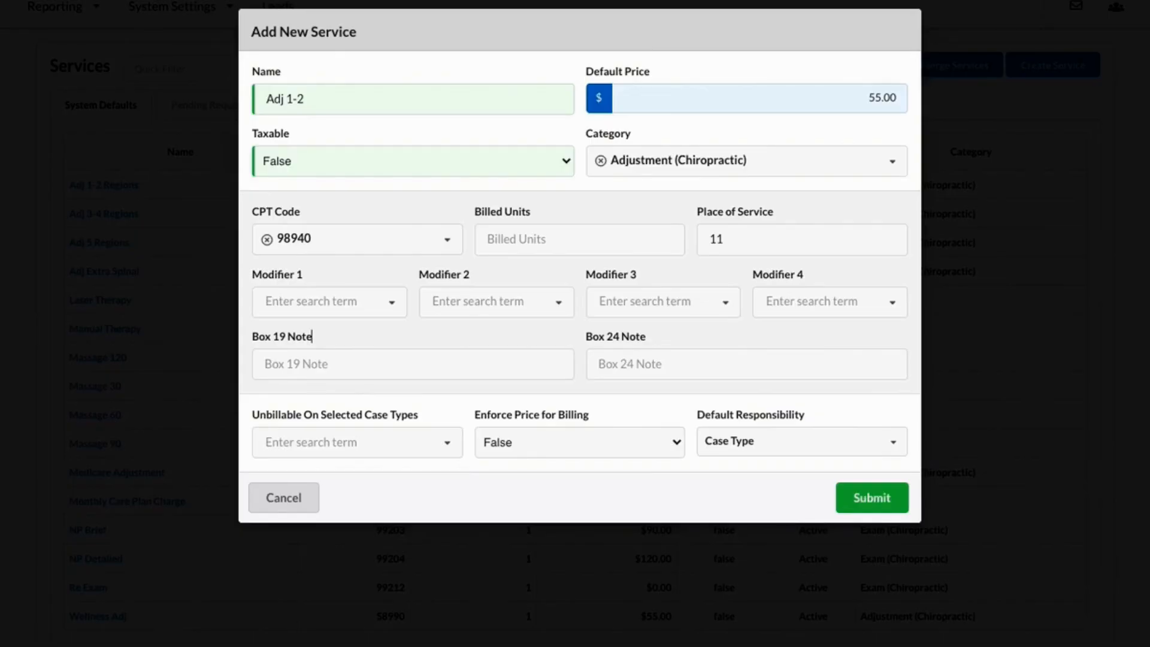
pyautogui.click(433, 370)
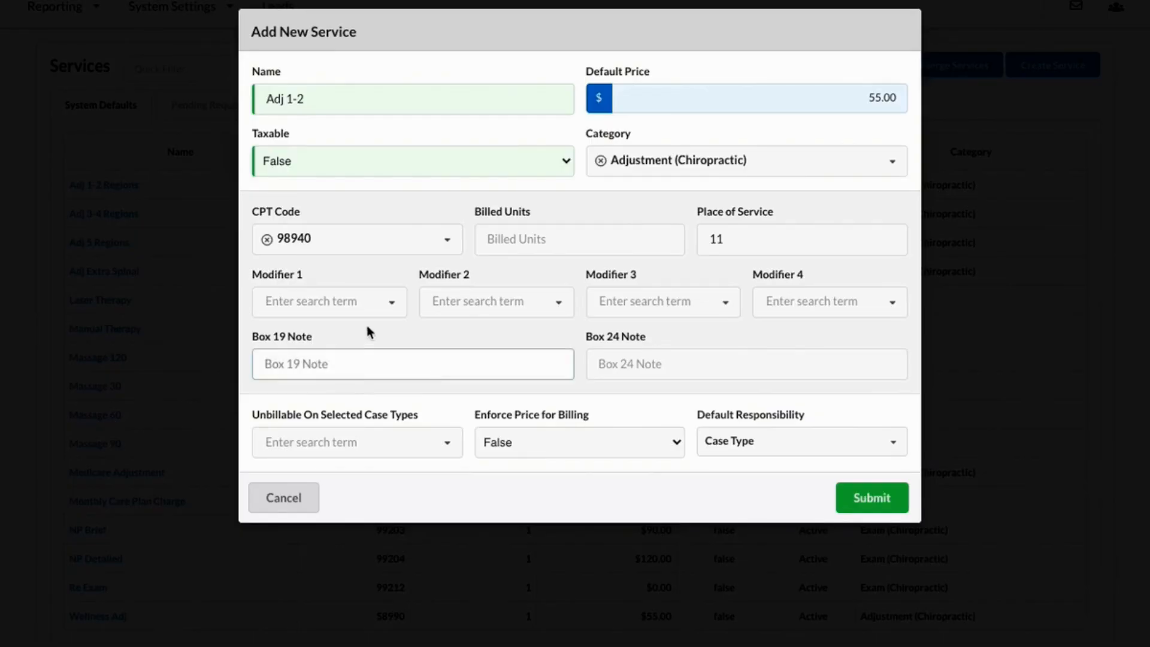
pyautogui.tripleClick(262, 339)
pyautogui.tripleClick(610, 338)
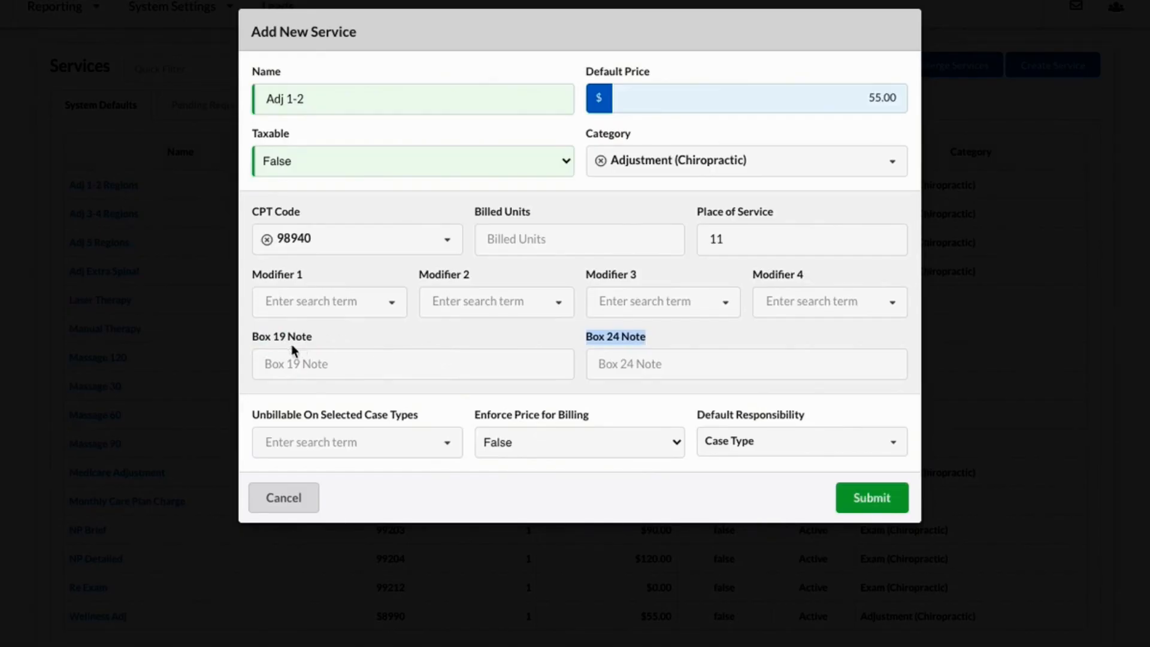
pyautogui.click(573, 336)
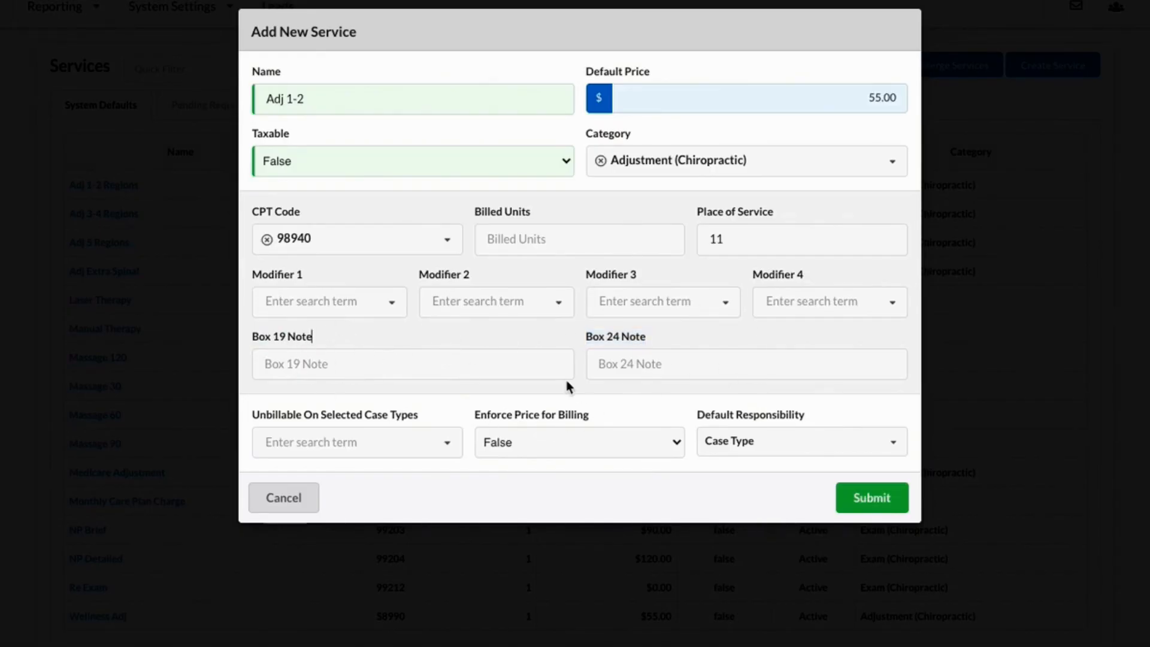
pyautogui.tripleClick(326, 418)
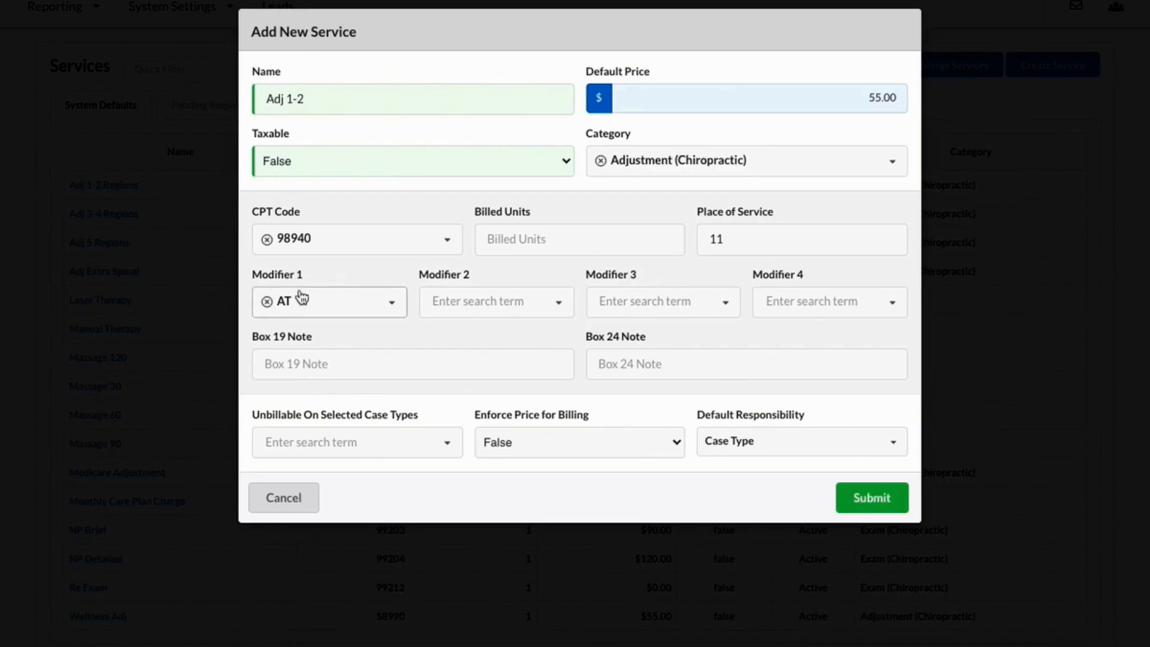
# - Remove the AT code from Modifier 1 and mark the new service as unbillable on Medicare cases
pyautogui.click(267, 302)
pyautogui.click(345, 267)
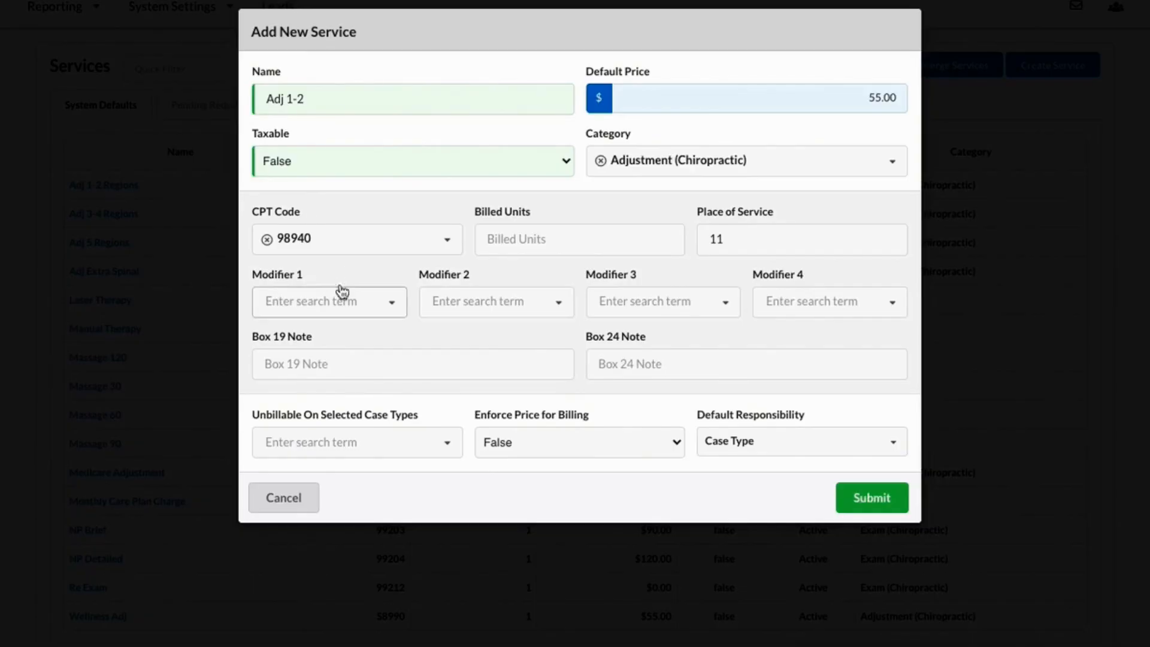
pyautogui.click(364, 442)
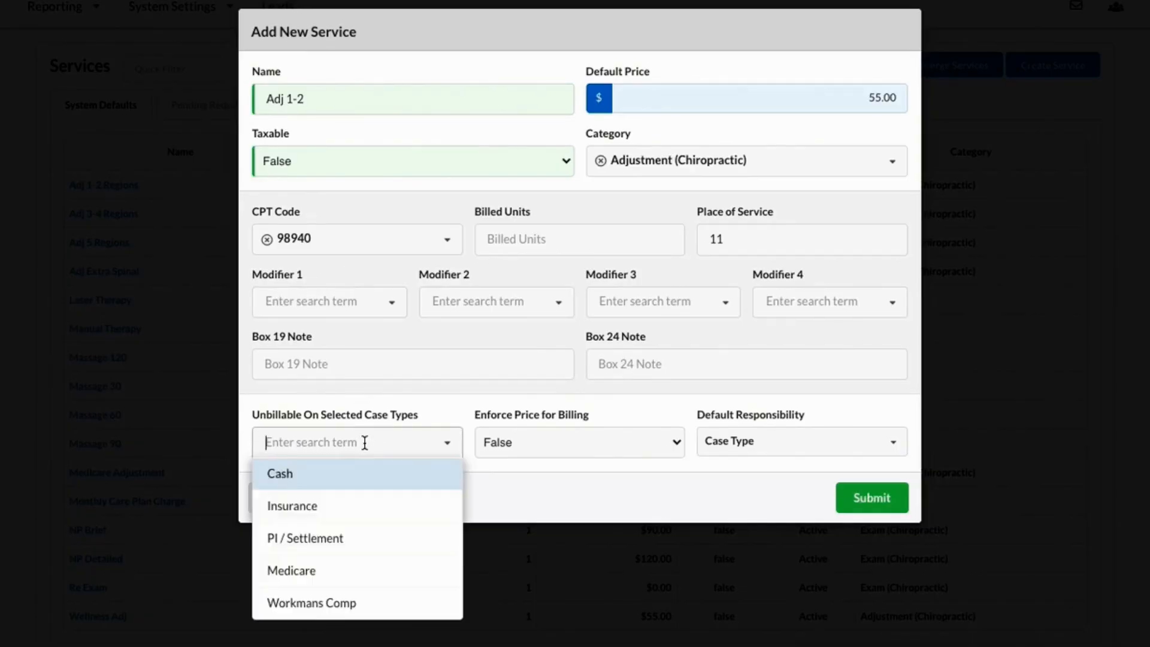
pyautogui.click(334, 574)
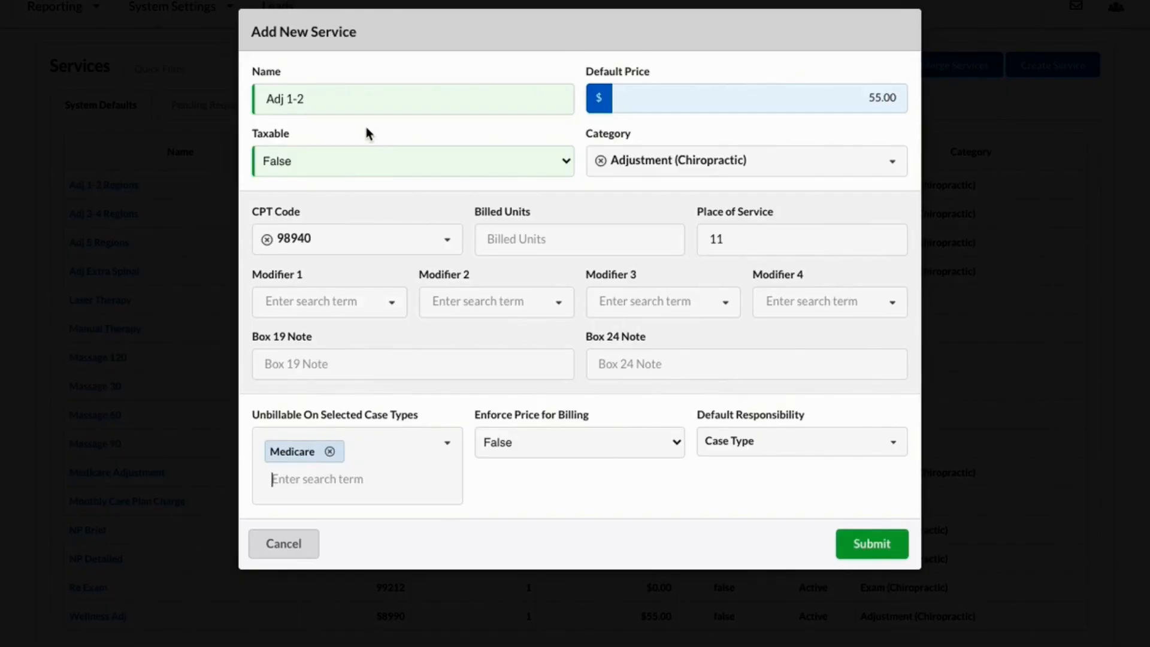
# - Examine the Enforce Price for Billing setting and the Default Responsibility options of the new service
pyautogui.tripleClick(541, 417)
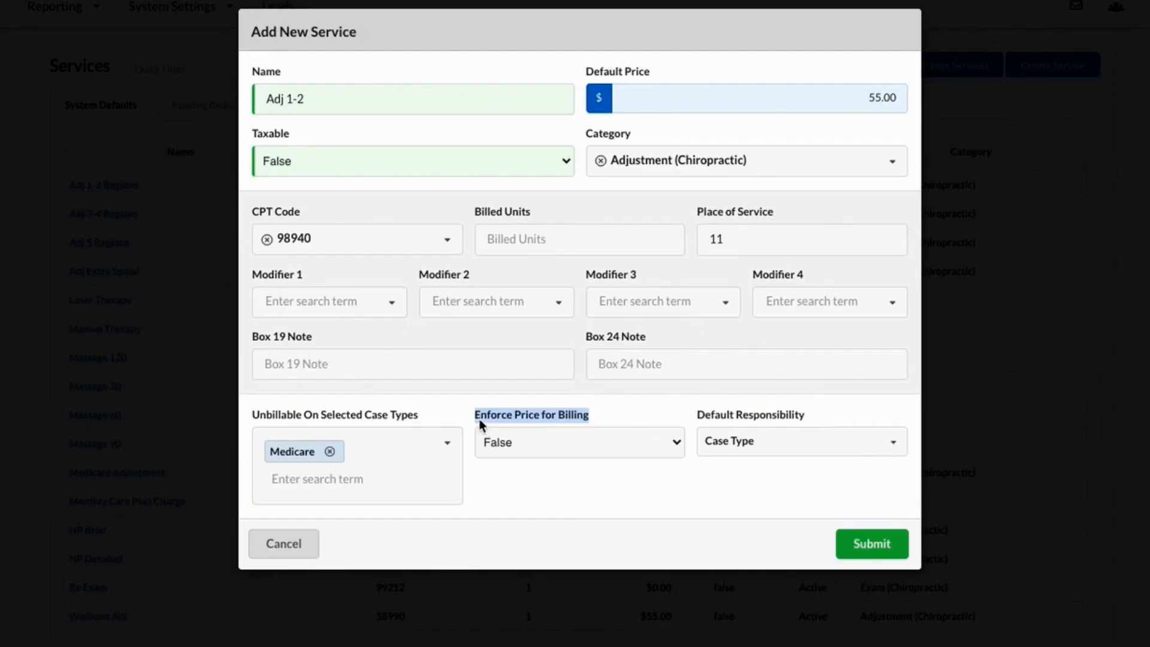
pyautogui.moveTo(478, 416); pyautogui.dragTo(604, 414)
pyautogui.click(770, 441)
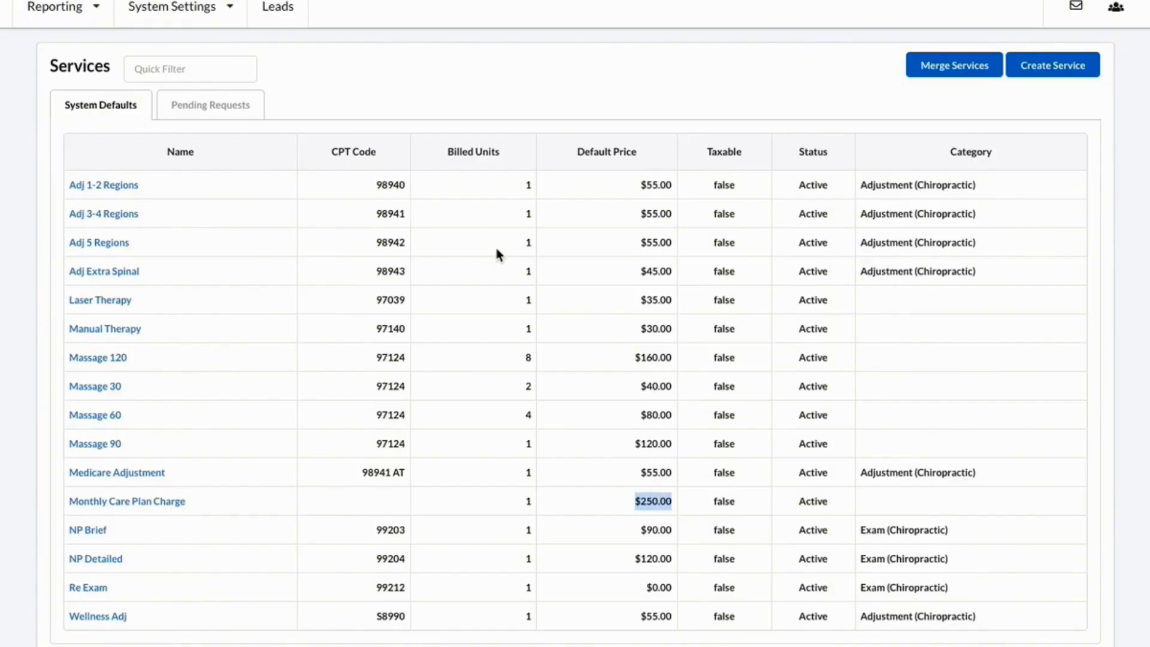
# - Set up a service merge with Adj 1-2 Regions as both the service to keep and the service to merge, and cancel it
pyautogui.click(877, 179)
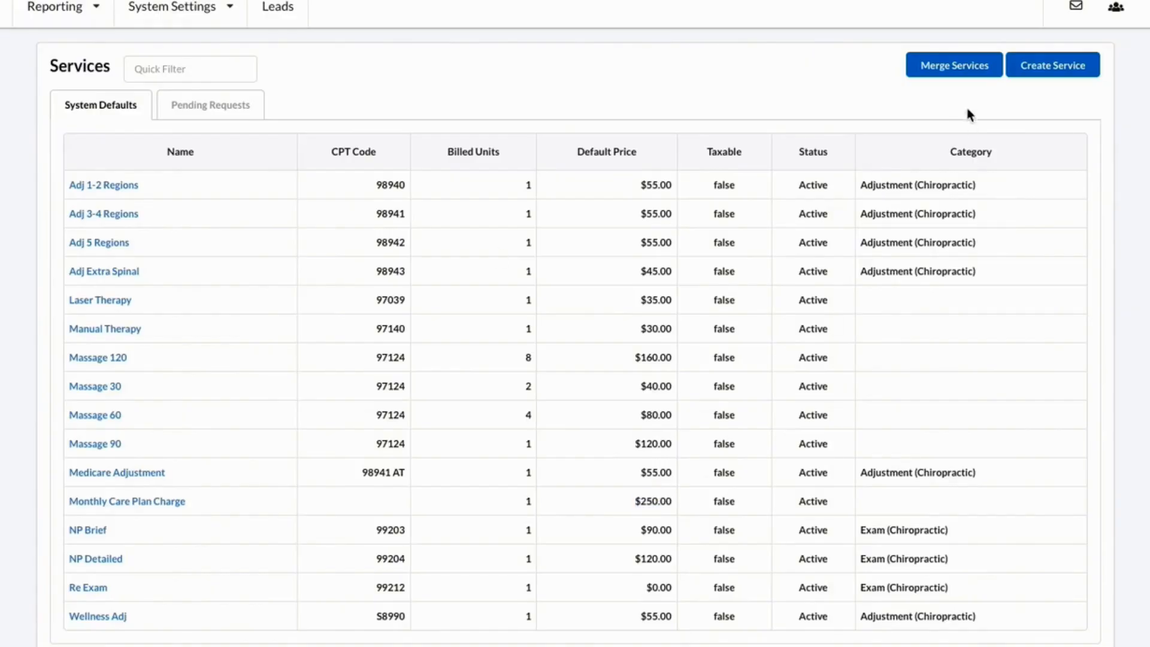
pyautogui.click(975, 68)
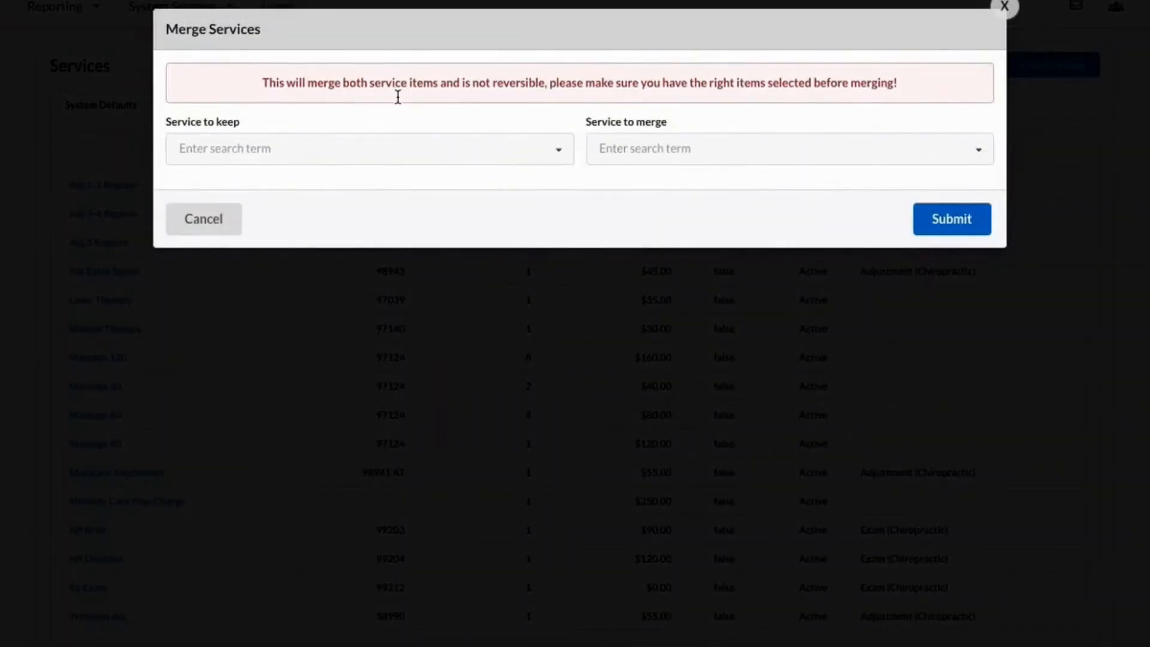
pyautogui.click(380, 154)
pyautogui.click(378, 181)
pyautogui.click(722, 148)
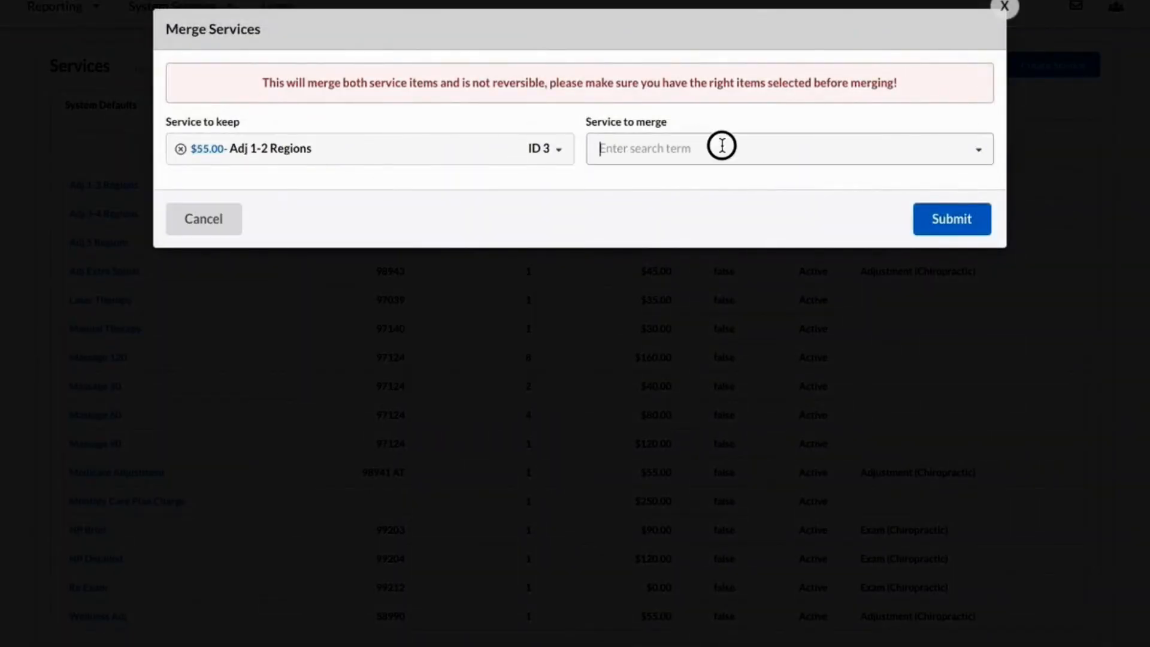
pyautogui.click(717, 180)
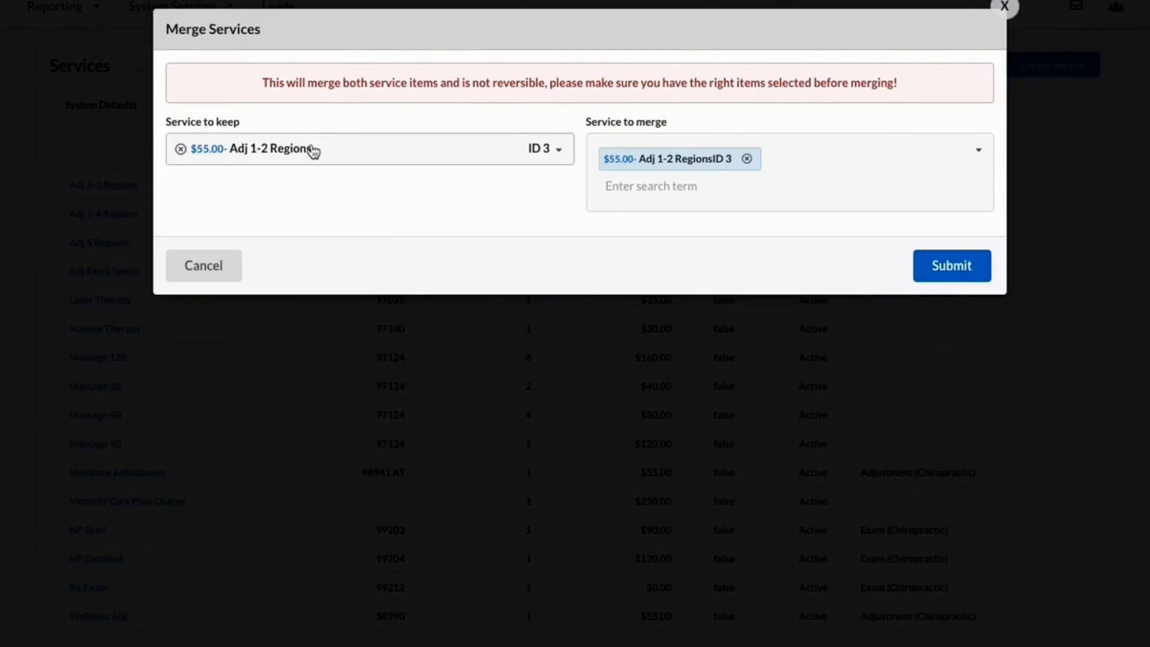
pyautogui.click(202, 275)
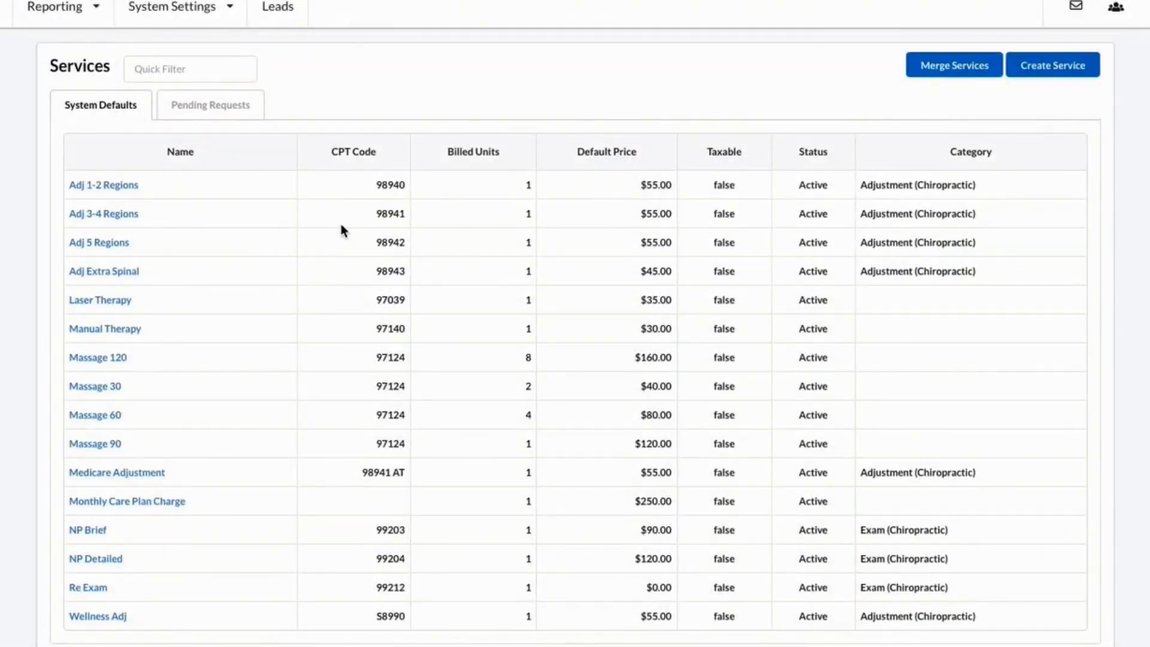